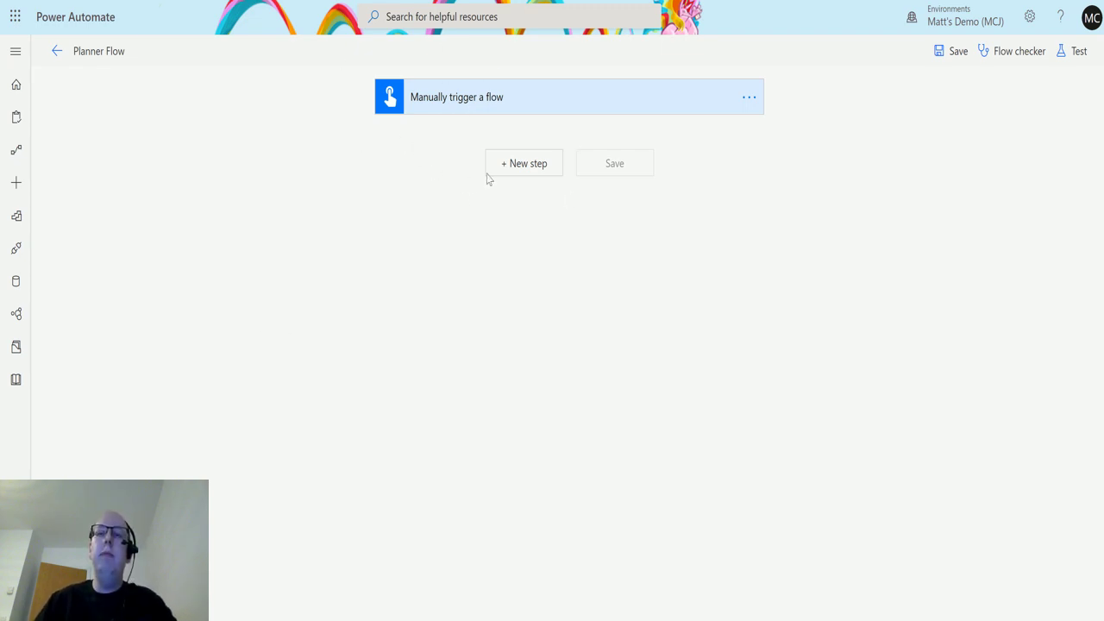
Search 'planner' and add the Planner connector's Get task details action after the manual trigger
click(522, 164)
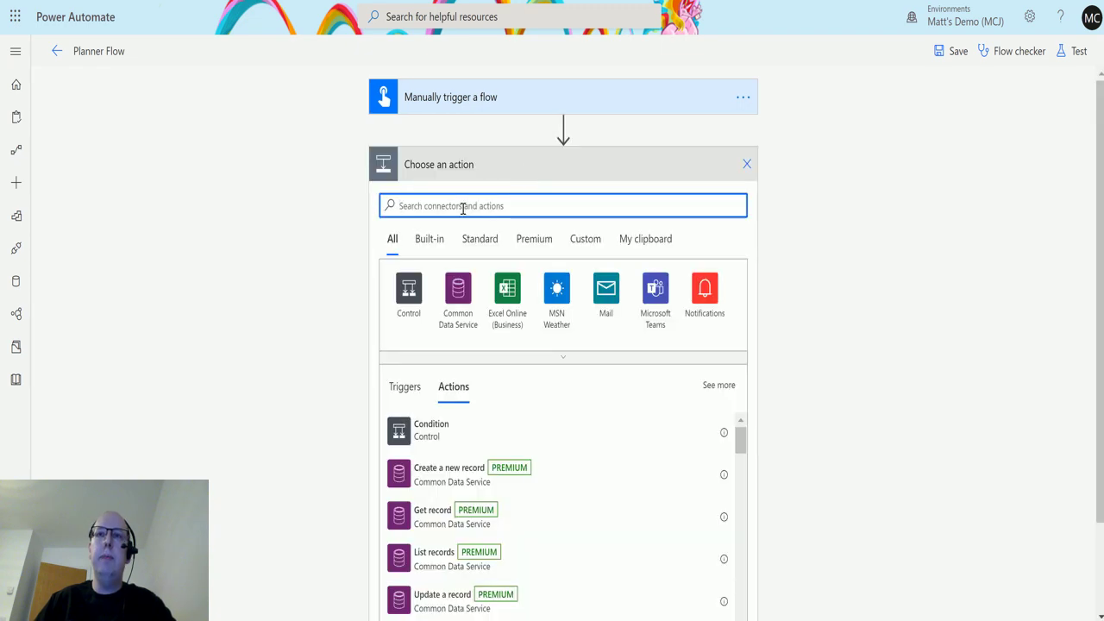
text(planner)
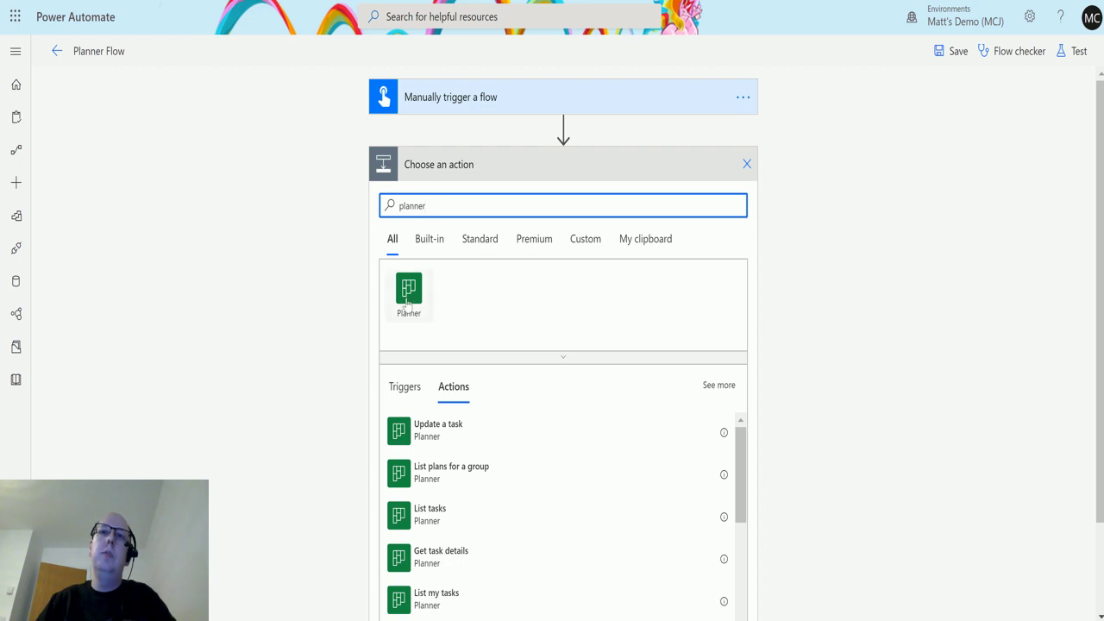
click(404, 302)
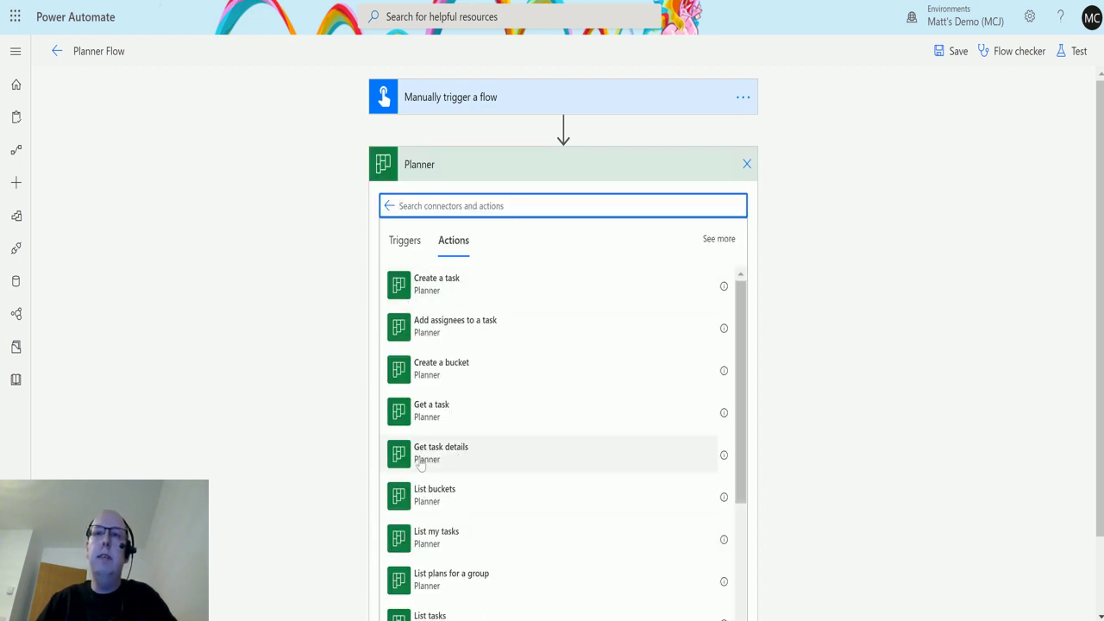
click(487, 458)
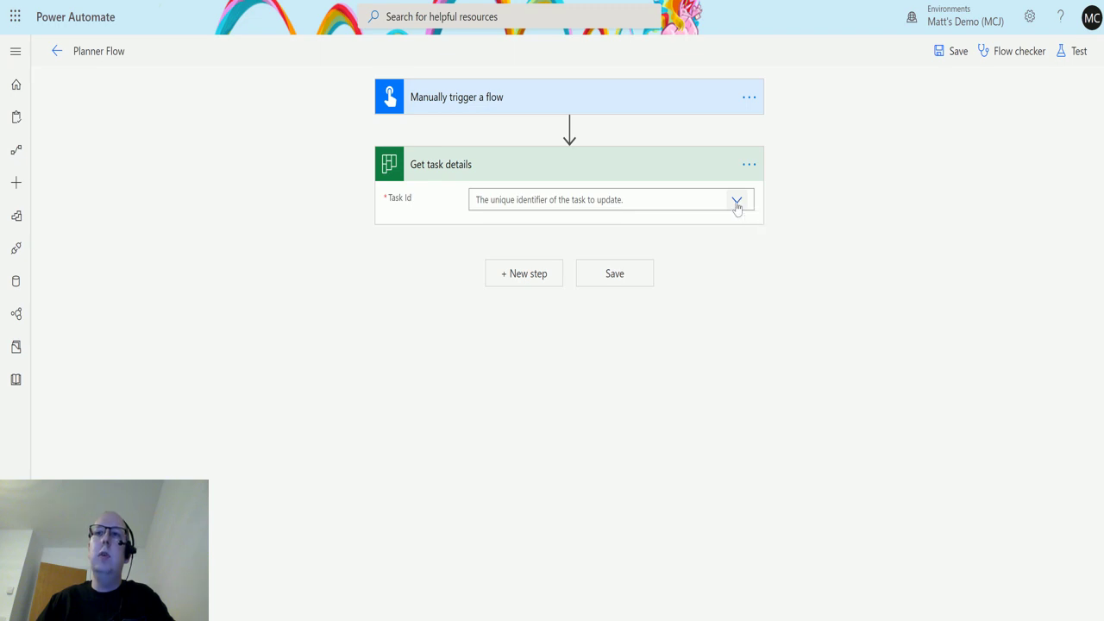
Set Task Id to 'This is a test task from Flow with noboyd assigne to it.'
click(736, 202)
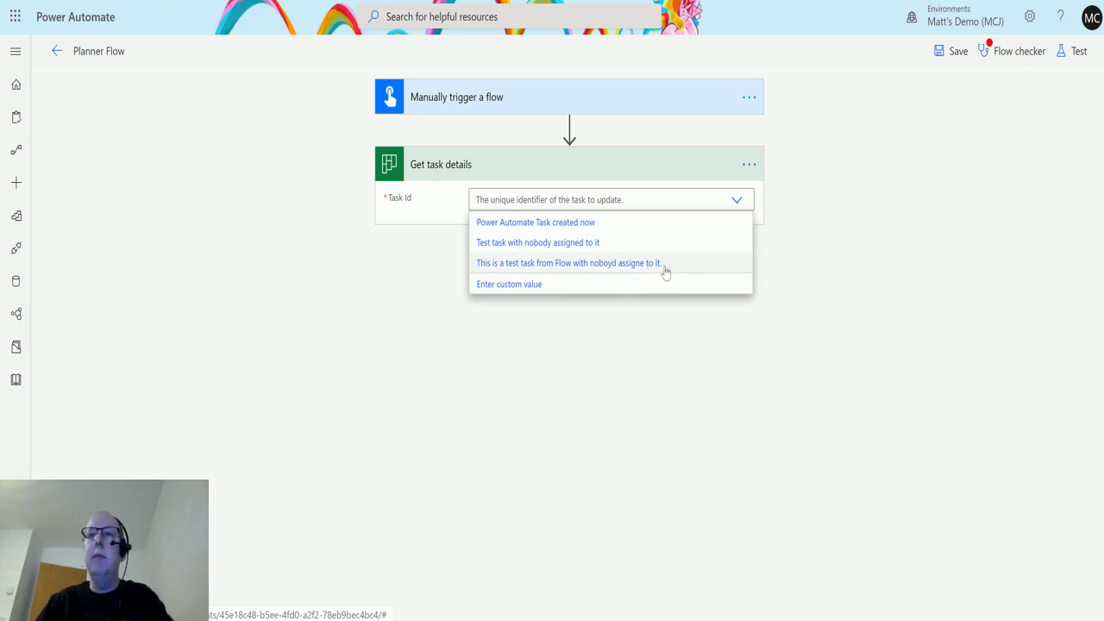
click(665, 269)
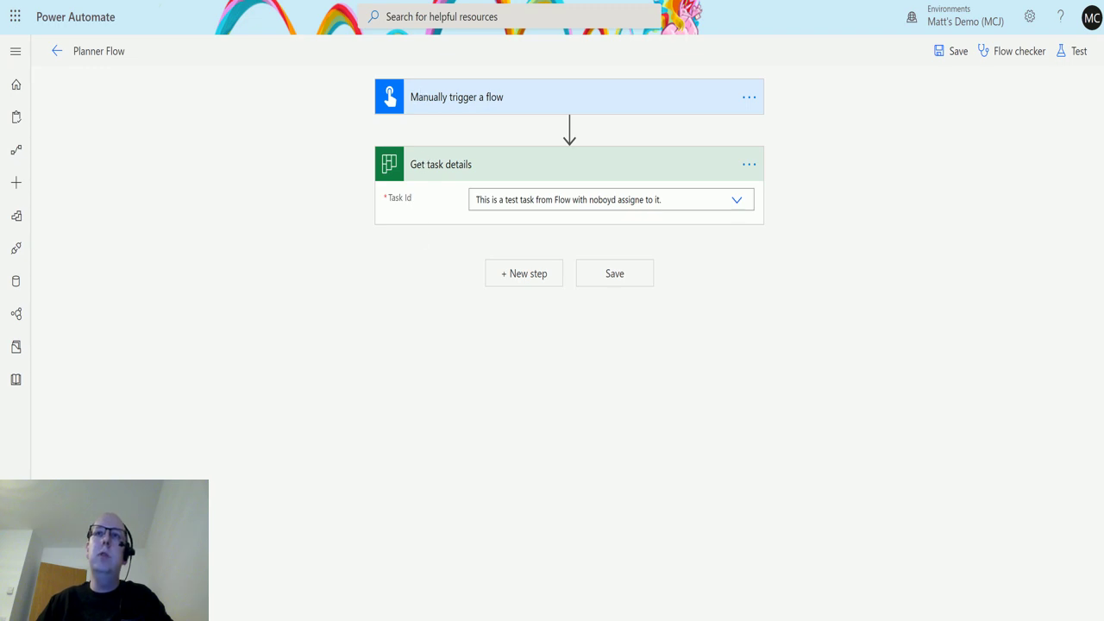
key(ctrl+Tab)
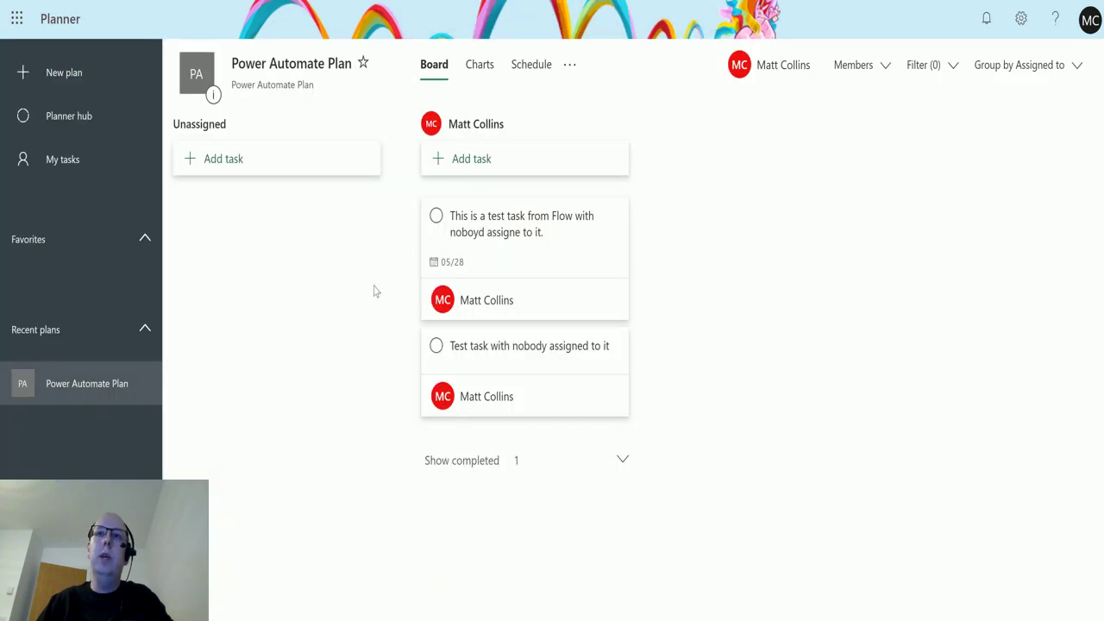
click(542, 237)
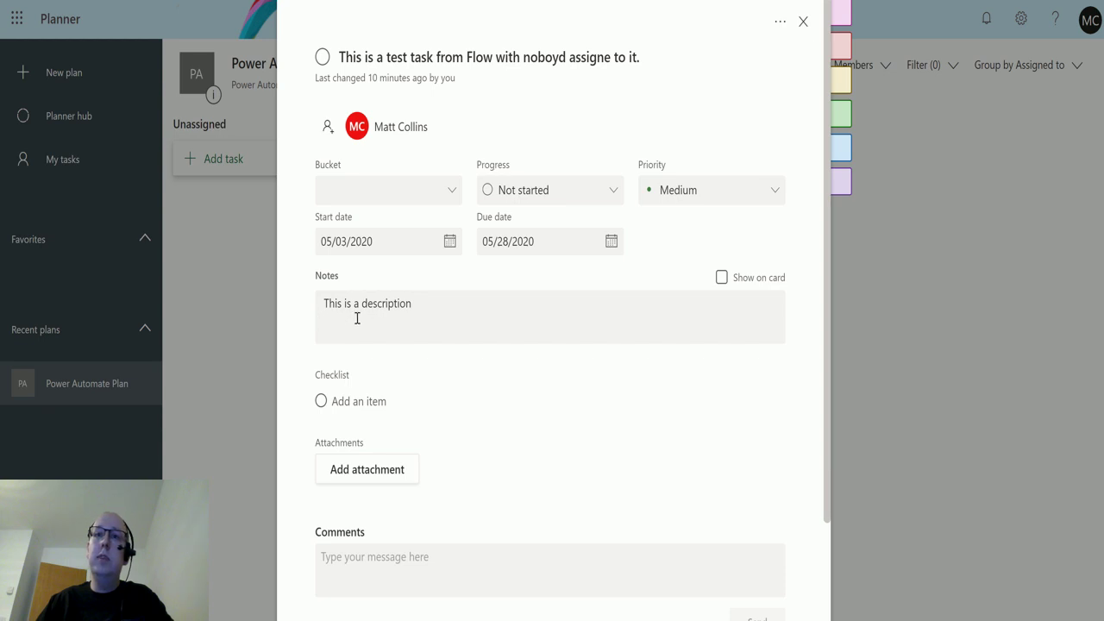
scroll(558, 316, down, 2)
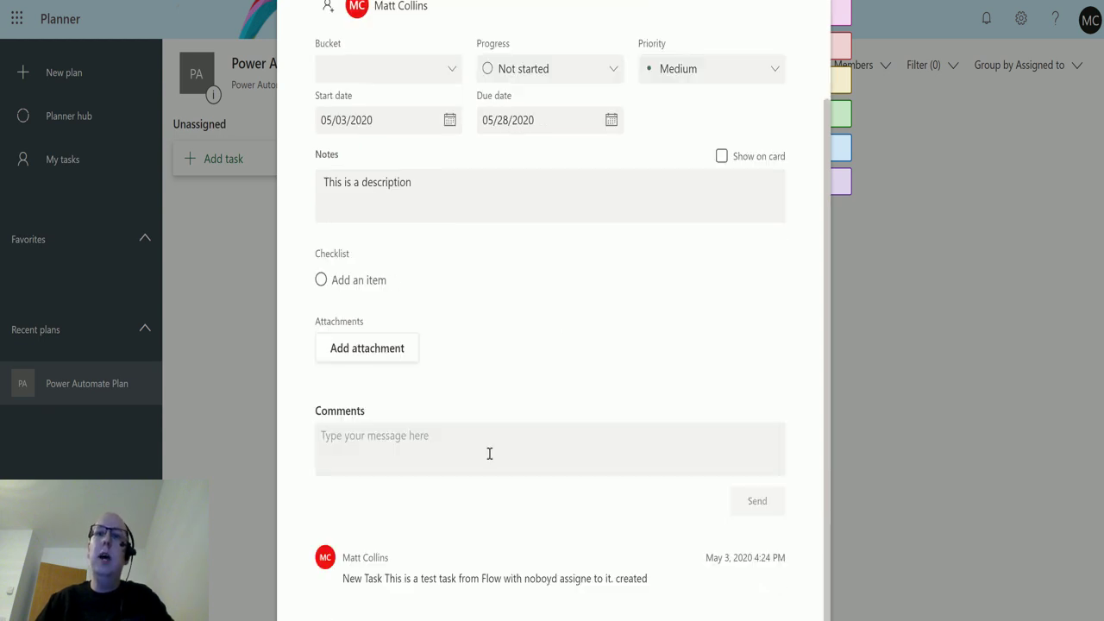
scroll(554, 434, up, 2)
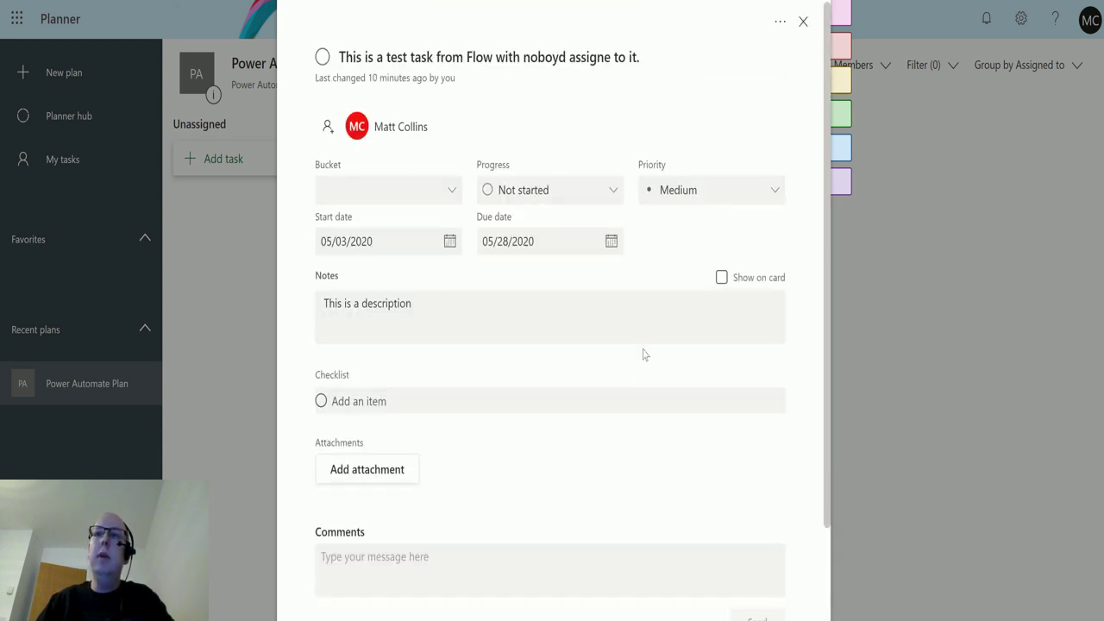
click(803, 23)
key(alt+Tab)
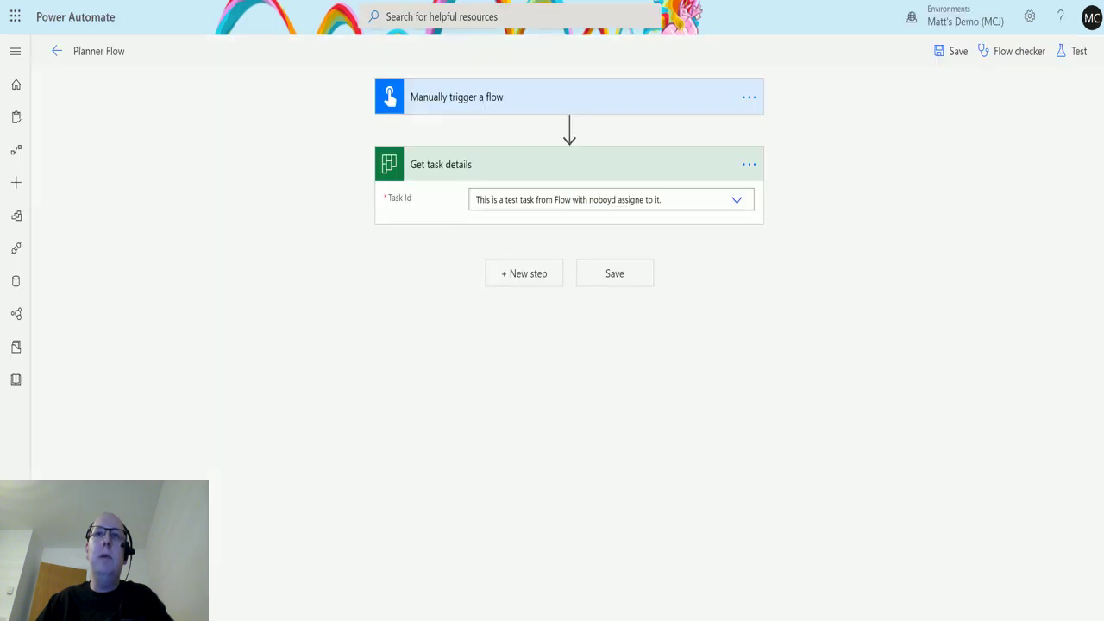
Save the Planner Flow and run a manually triggered test of it
click(1073, 50)
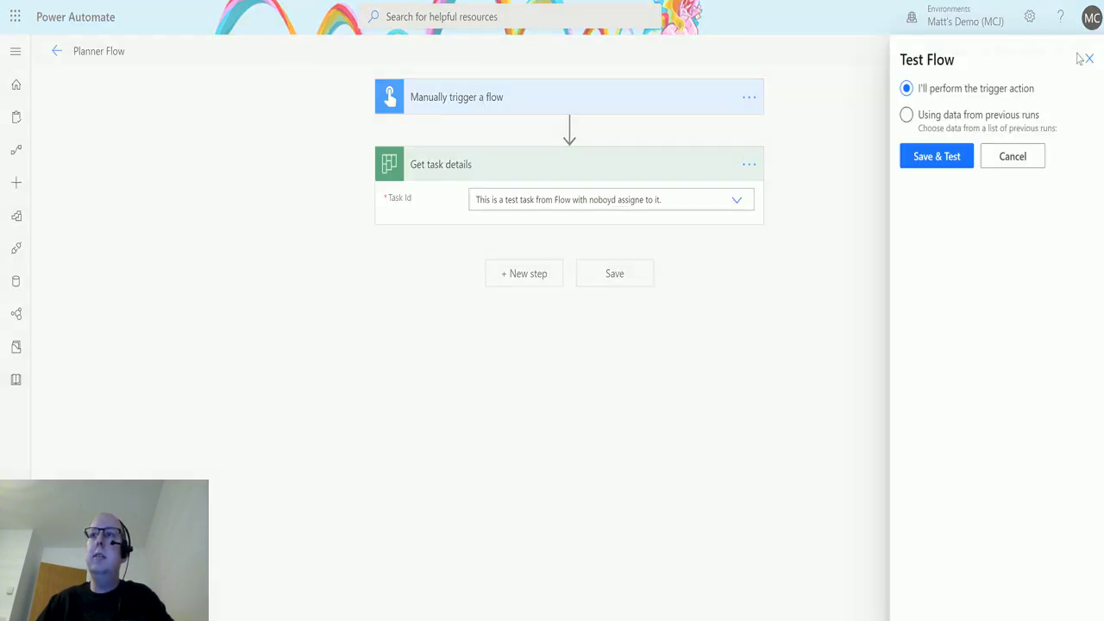
click(931, 158)
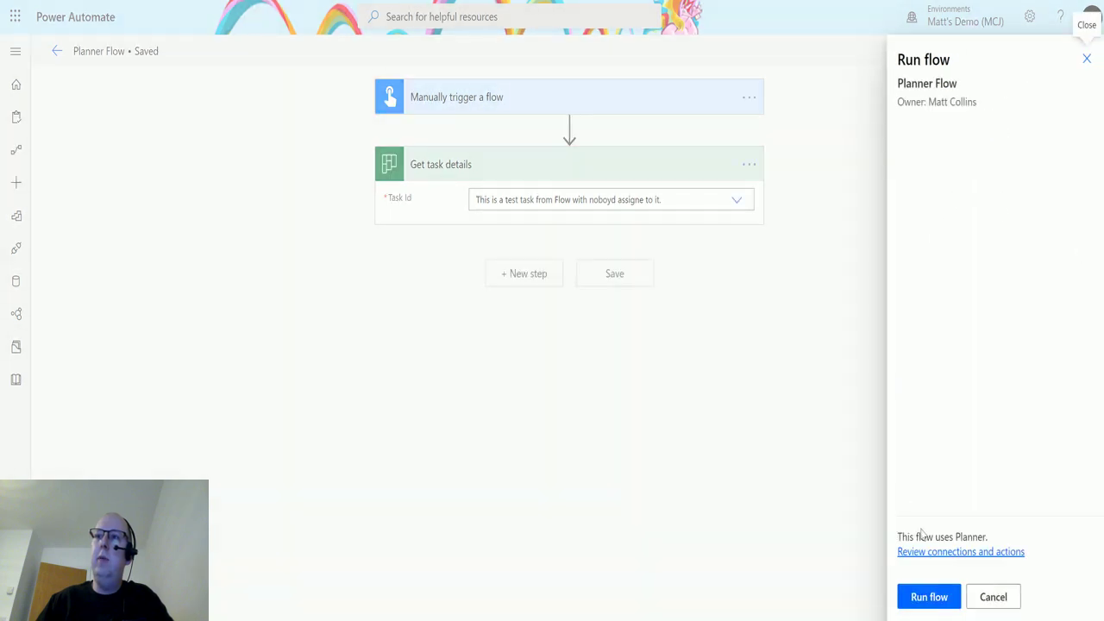
click(922, 602)
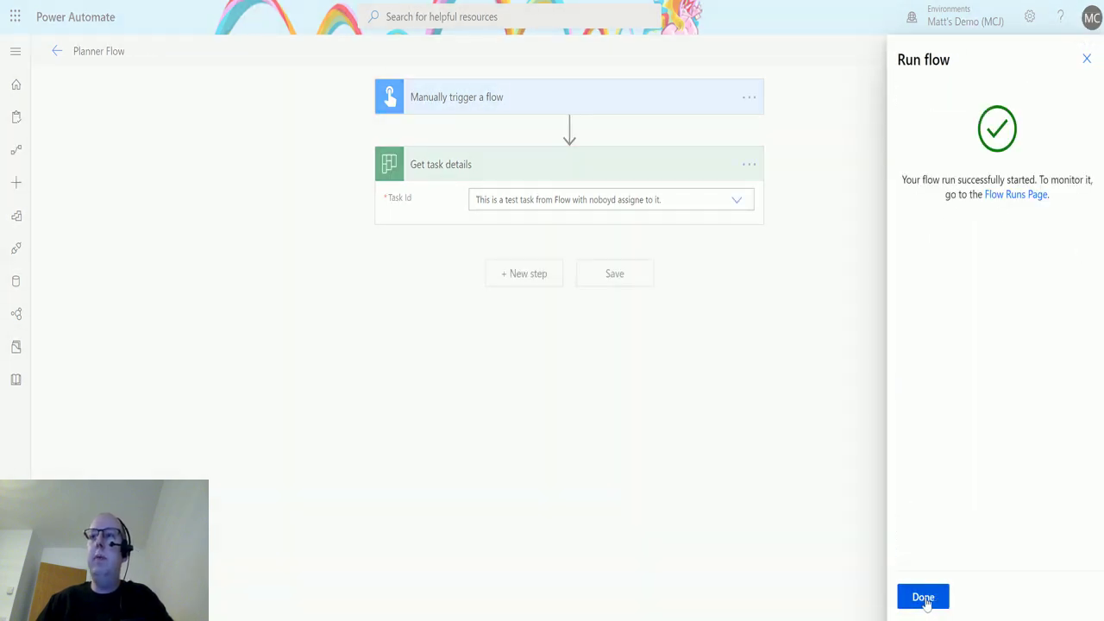
click(927, 599)
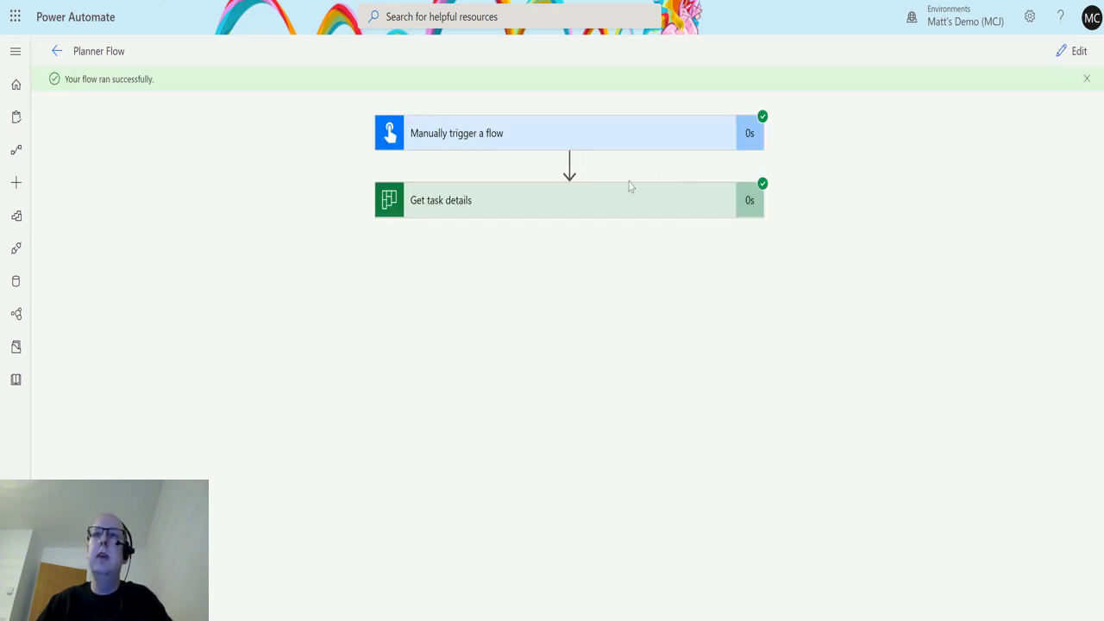
Inspect Get task details' Task Id input and its returned Id and 'This is a description' outputs
click(625, 218)
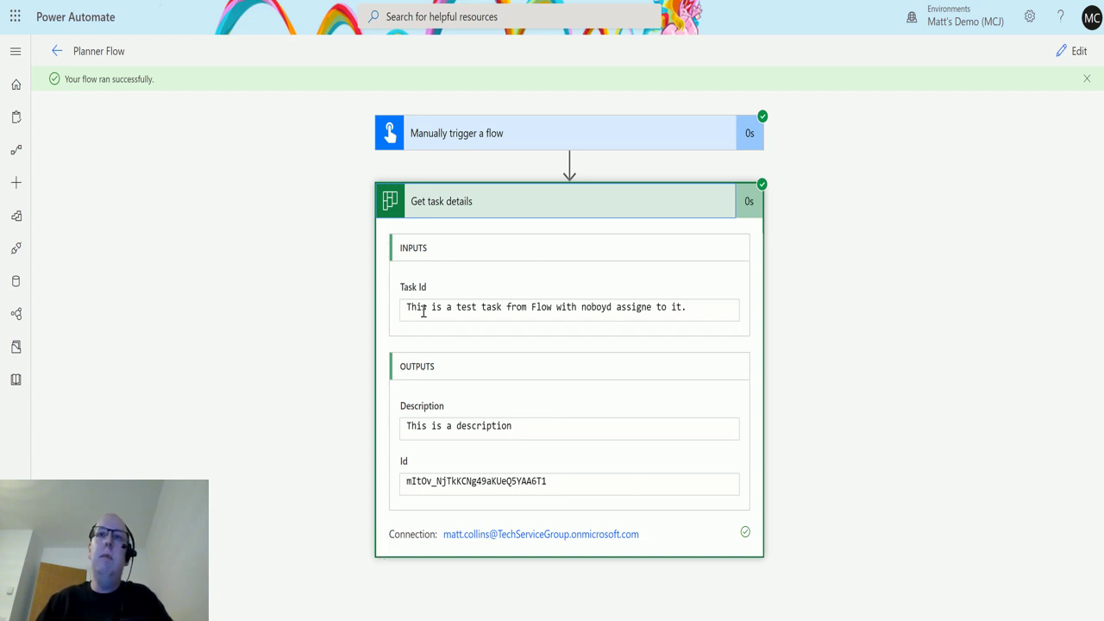
click(409, 306)
click(695, 306)
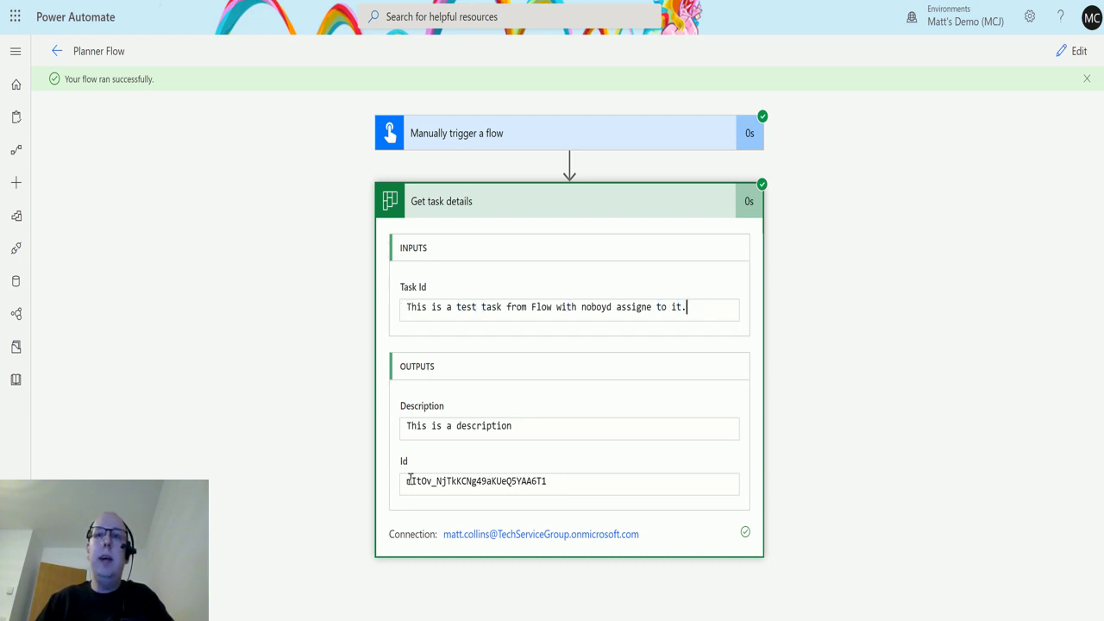
drag(405, 485, 552, 488)
click(549, 484)
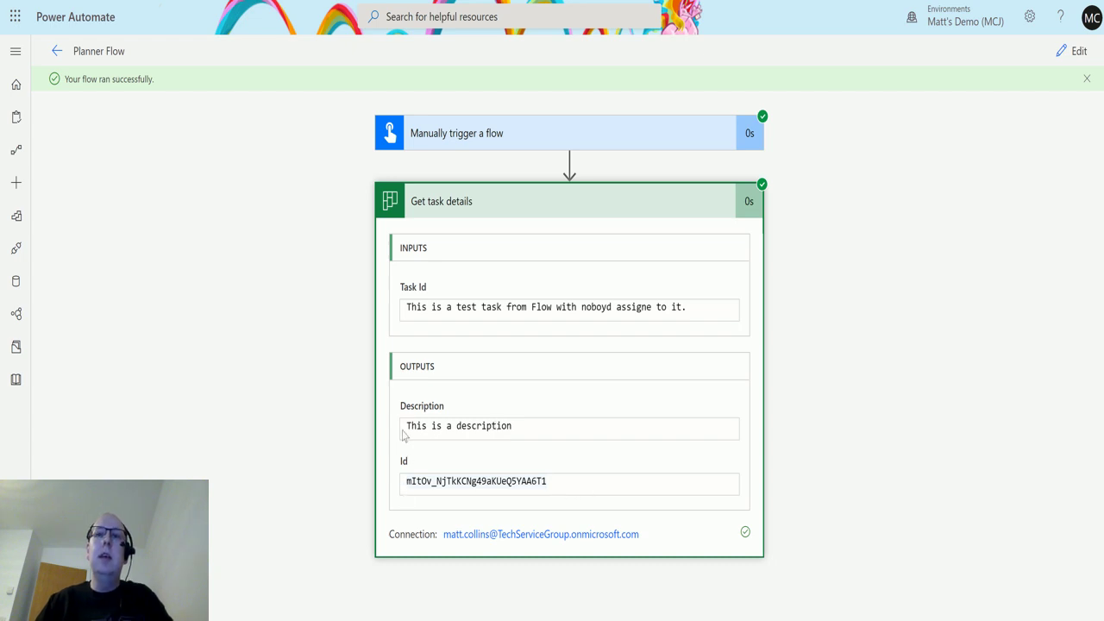
triple_click(524, 425)
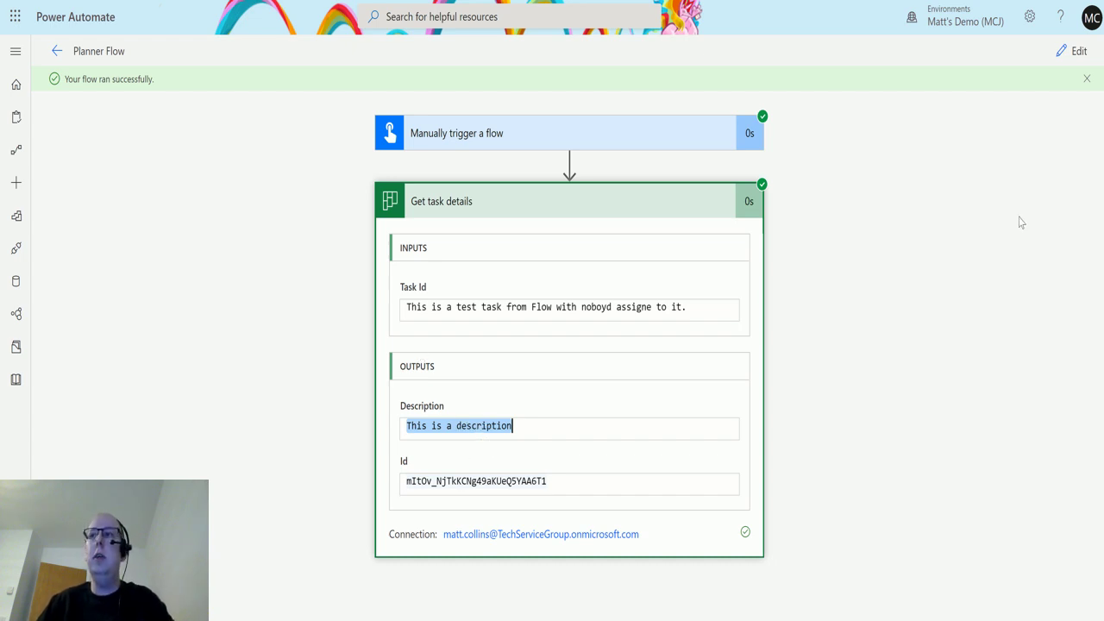
Add a Planner 'Get a task' step after Get task details, targeting the unassigned test task
click(1076, 54)
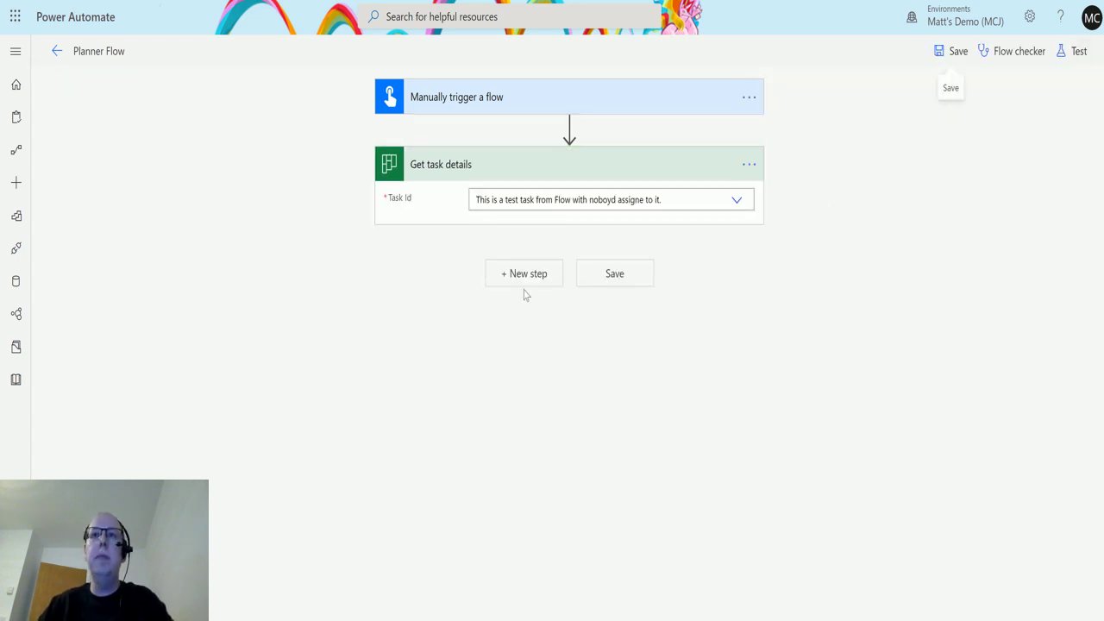
click(547, 275)
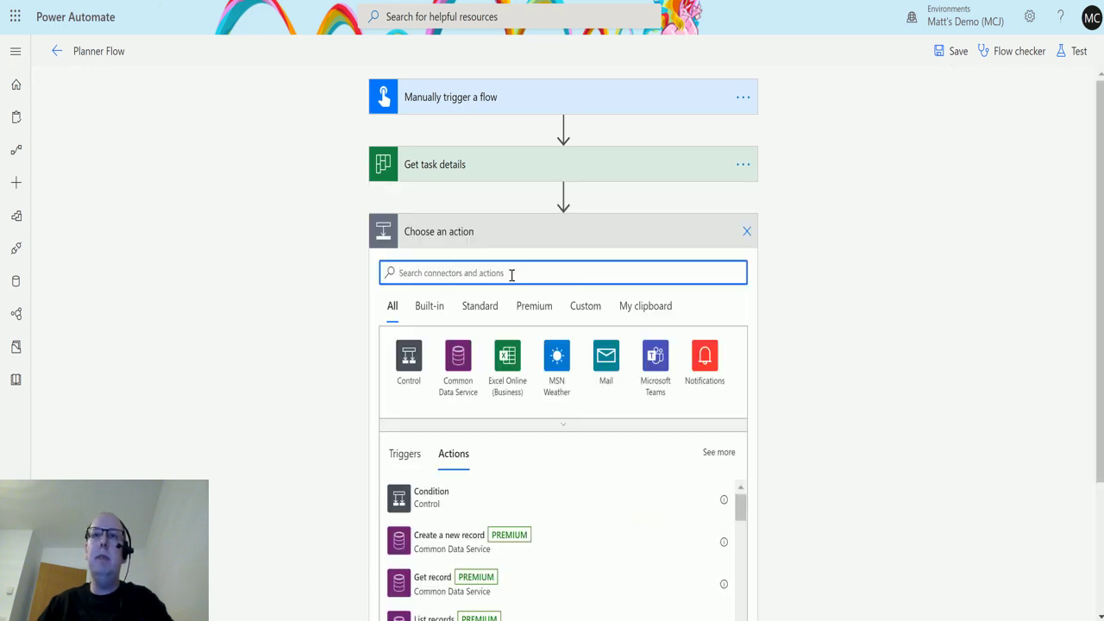
text(planner)
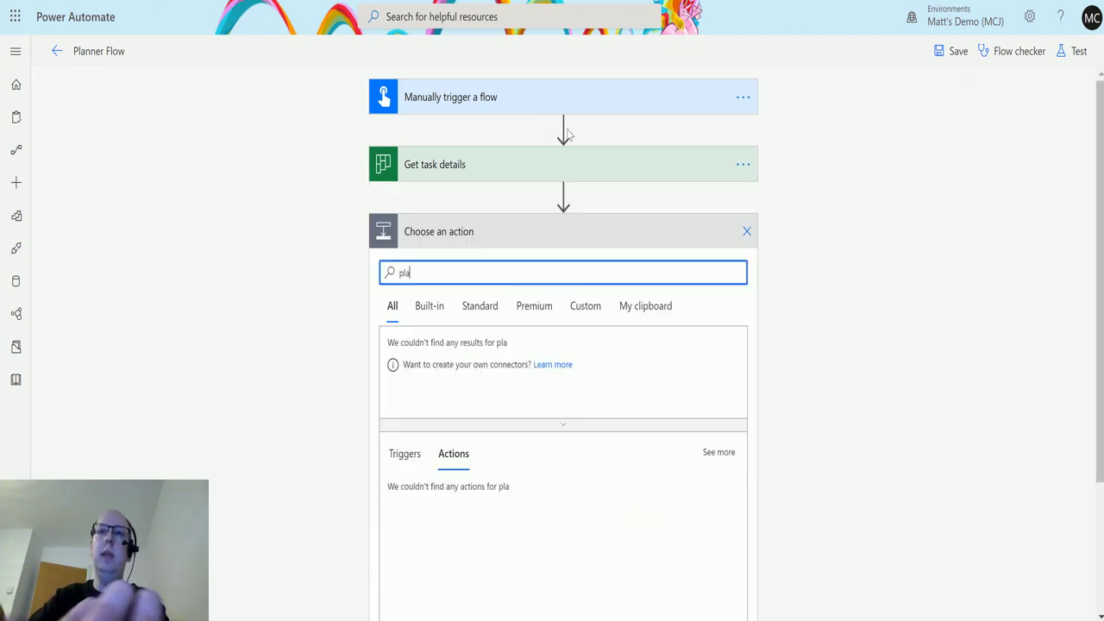
click(408, 356)
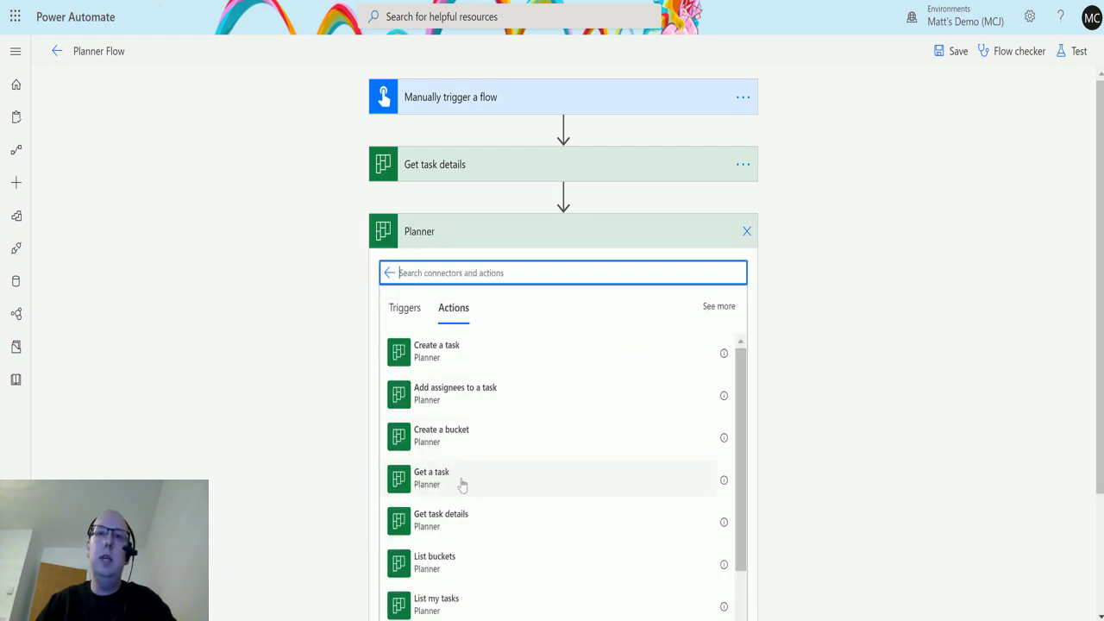
click(462, 484)
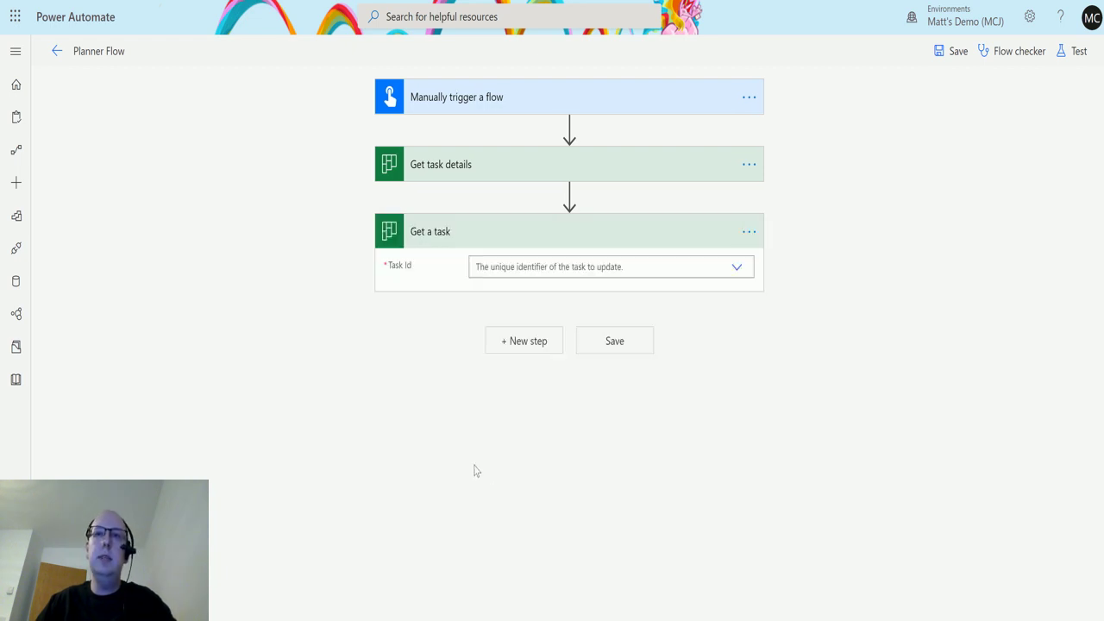
click(740, 270)
click(595, 332)
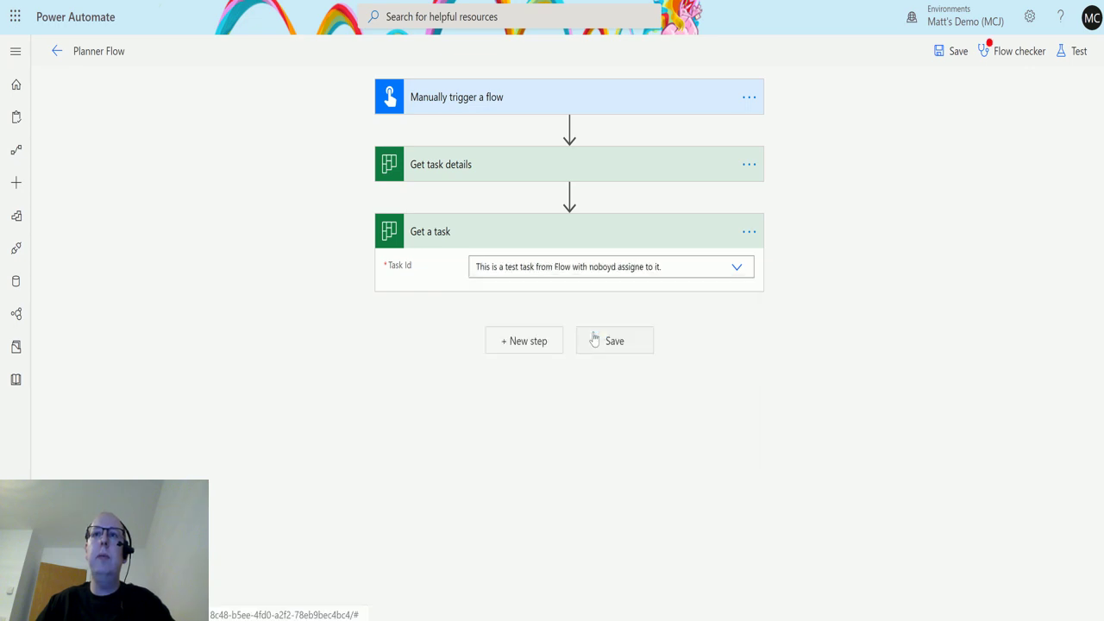
Save the flow and rerun a manually triggered test
click(1075, 51)
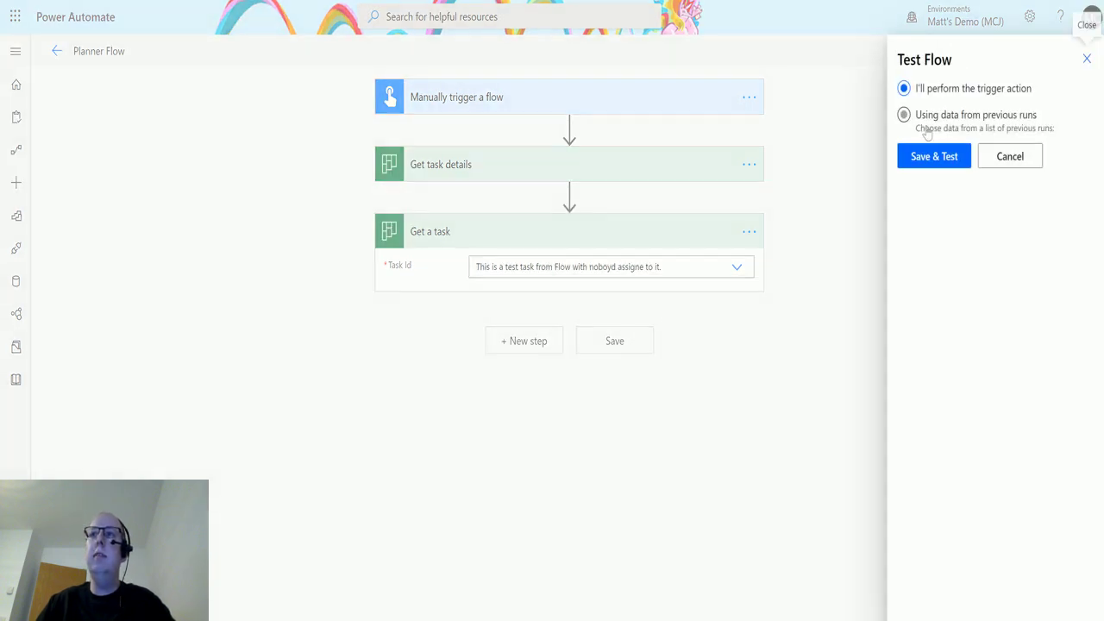
click(927, 160)
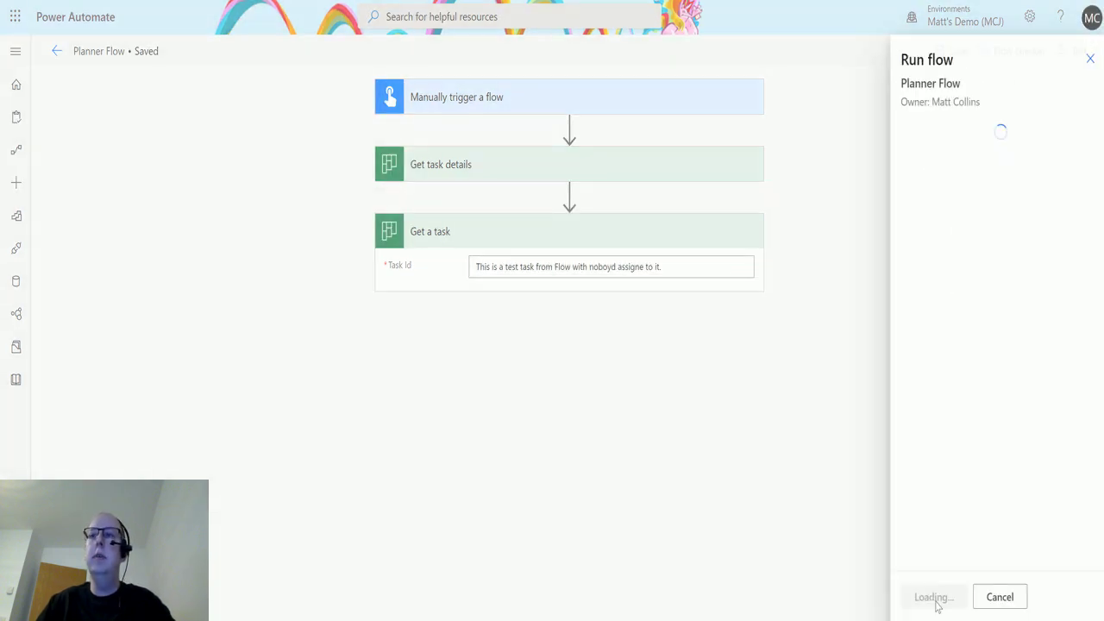
click(933, 595)
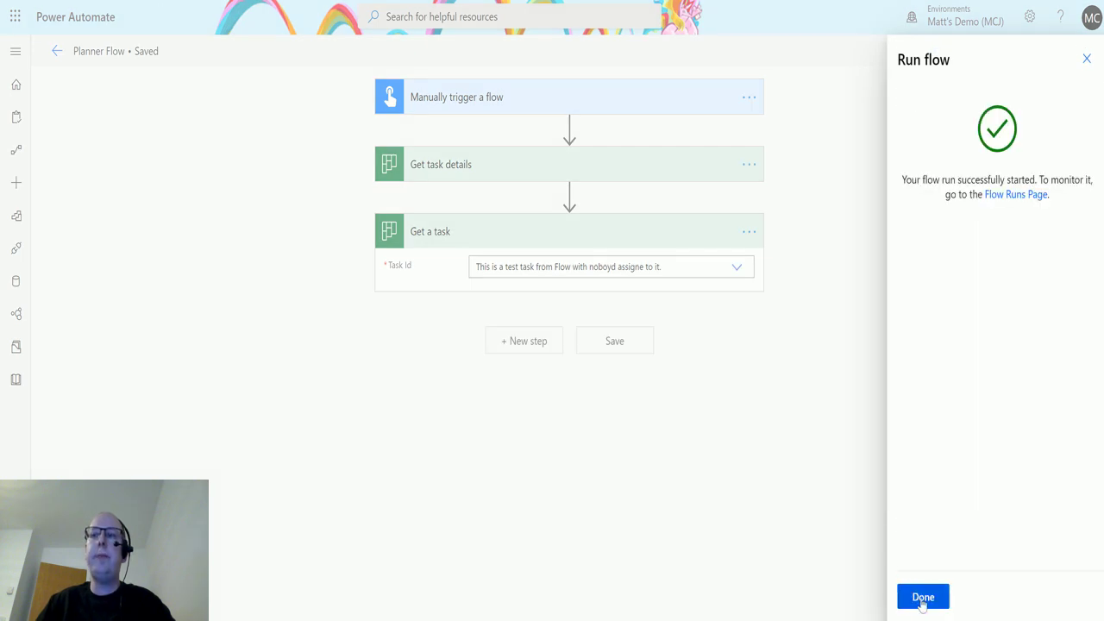
click(923, 597)
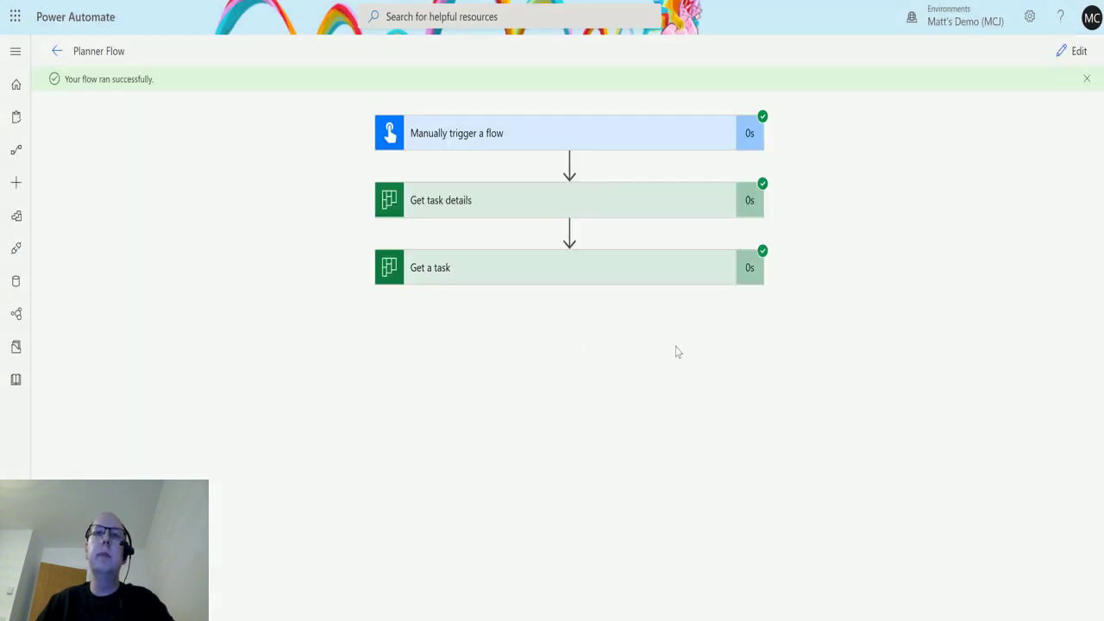
Expand Get task details in the run view and scroll down to the Get a task outputs
click(673, 205)
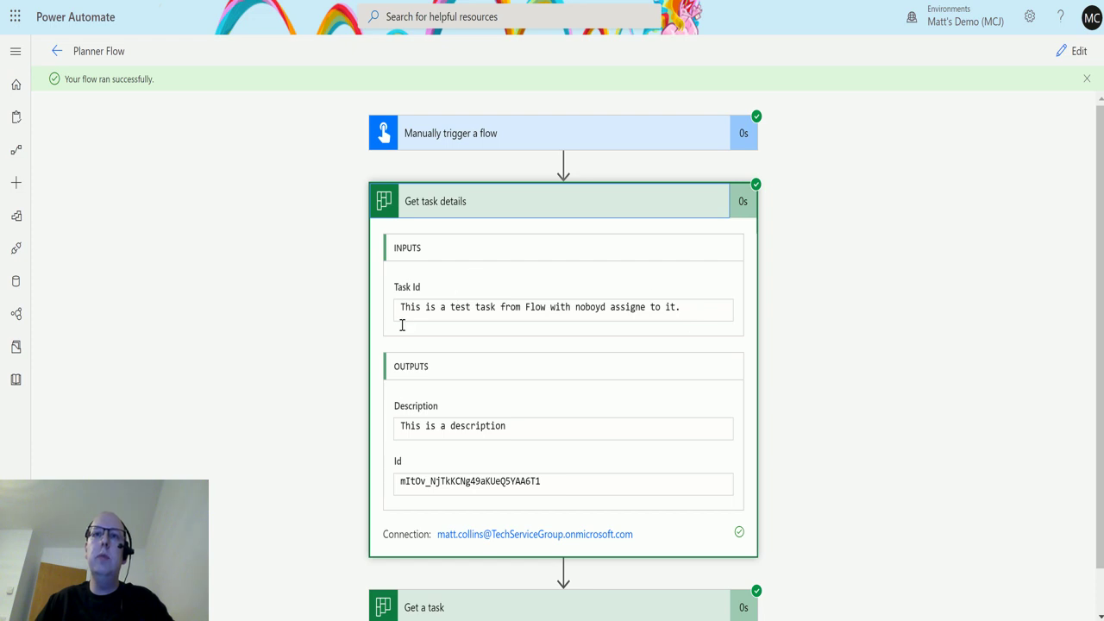
scroll(530, 477, down, 1)
scroll(830, 234, down, 5)
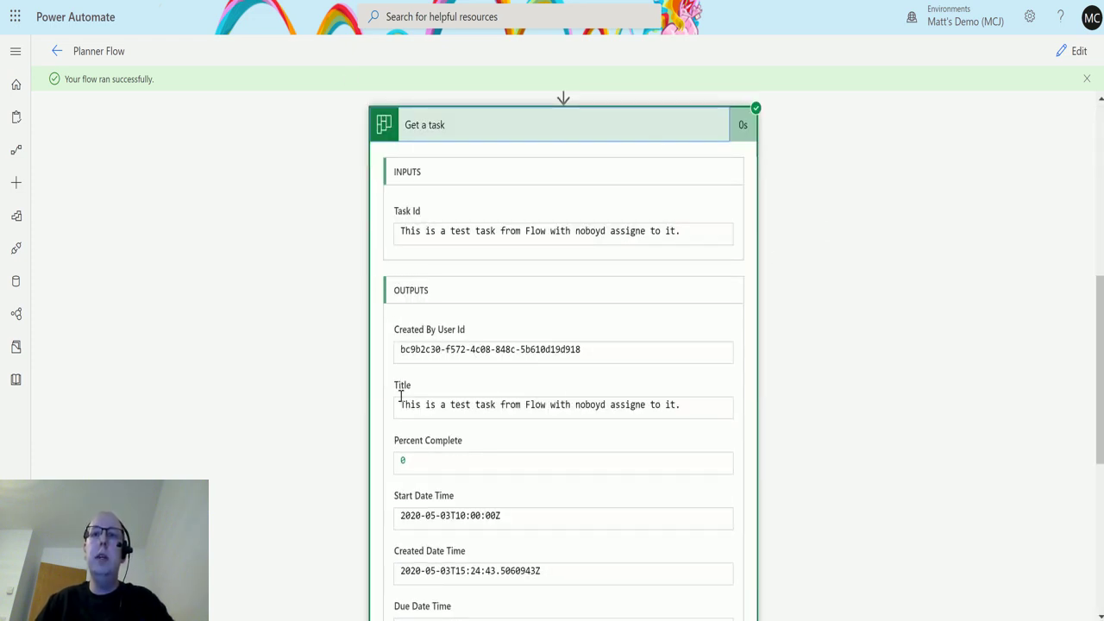
scroll(706, 415, down, 2)
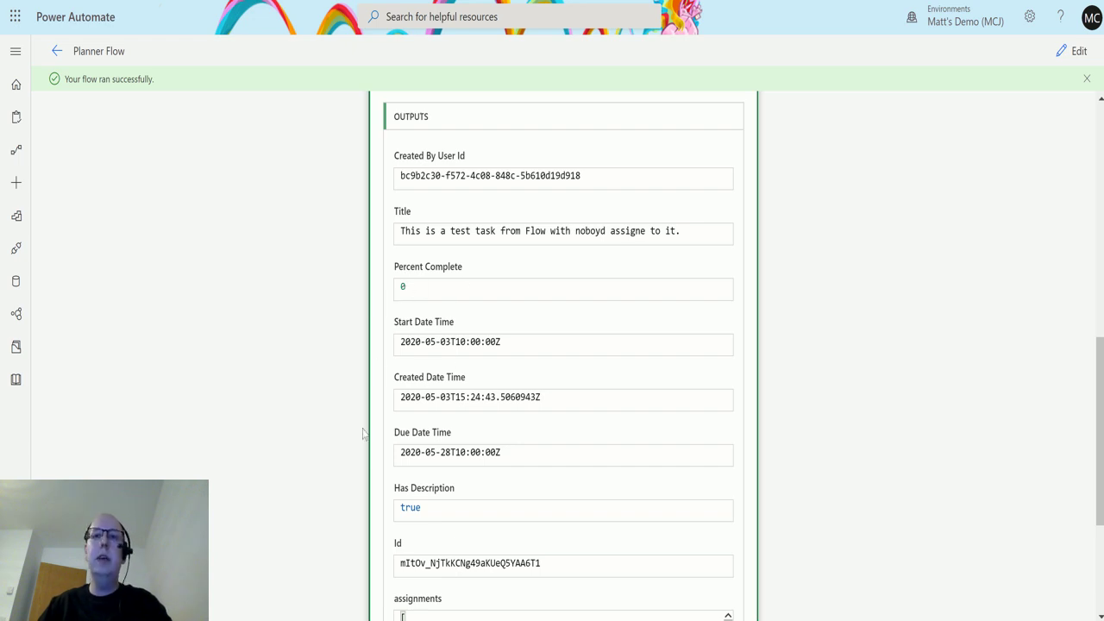
scroll(585, 448, down, 1)
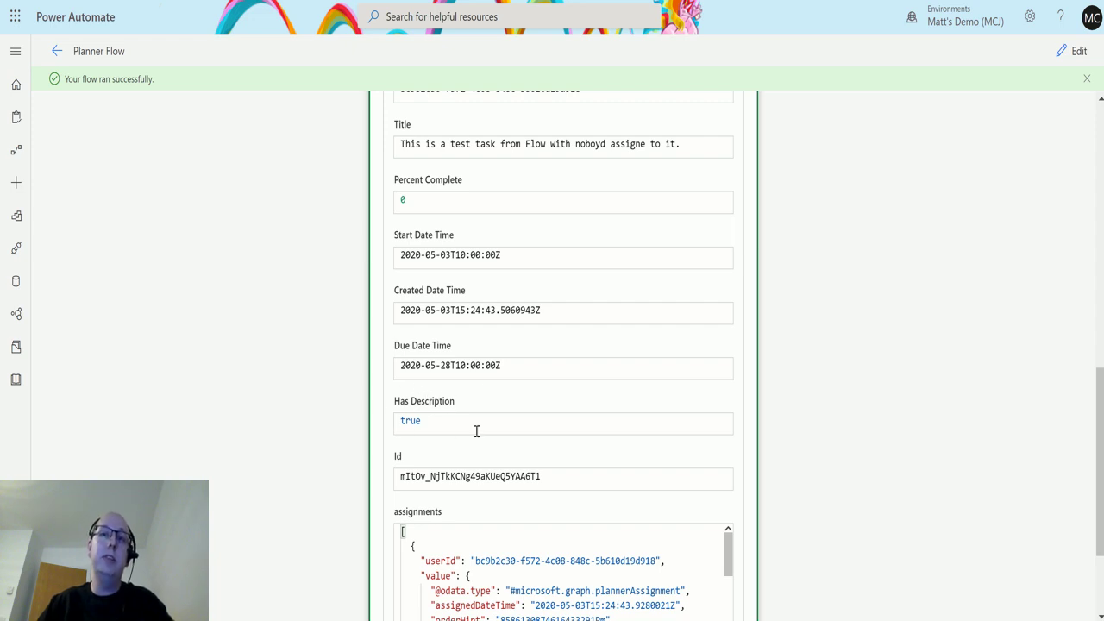
scroll(379, 388, down, 2)
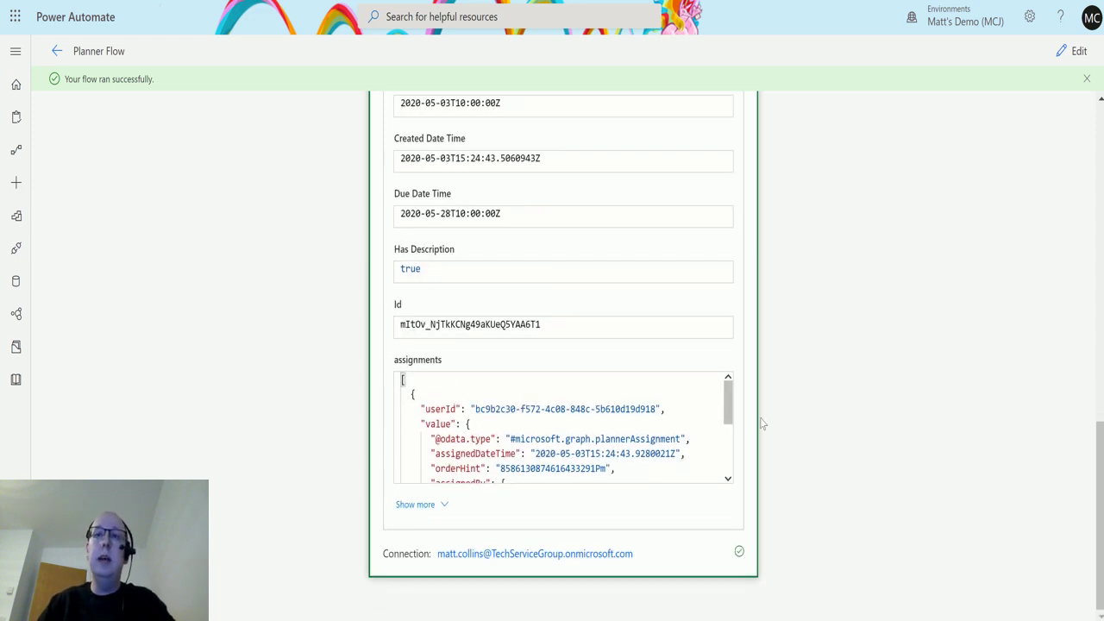
mouse_move(730, 405)
mouse_down()
mouse_move(716, 476)
mouse_move(737, 390)
mouse_up()
Show all Get a task outputs: title, 0 percent complete, start/due dates and assignments
click(417, 507)
scroll(493, 465, down, 5)
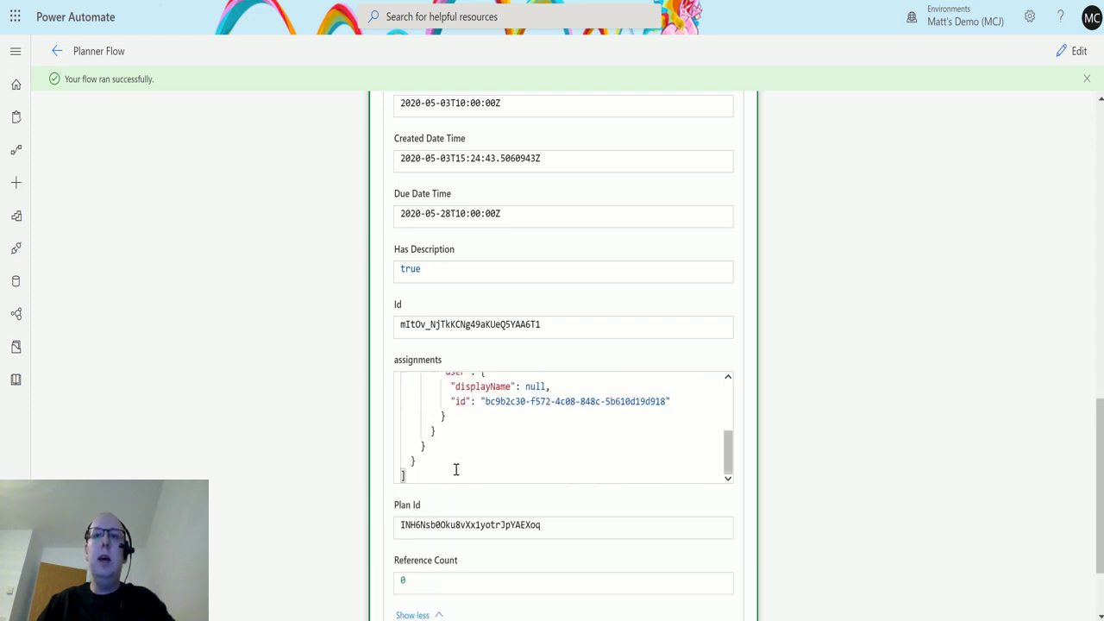
scroll(626, 388, down, 1)
scroll(665, 394, up, 8)
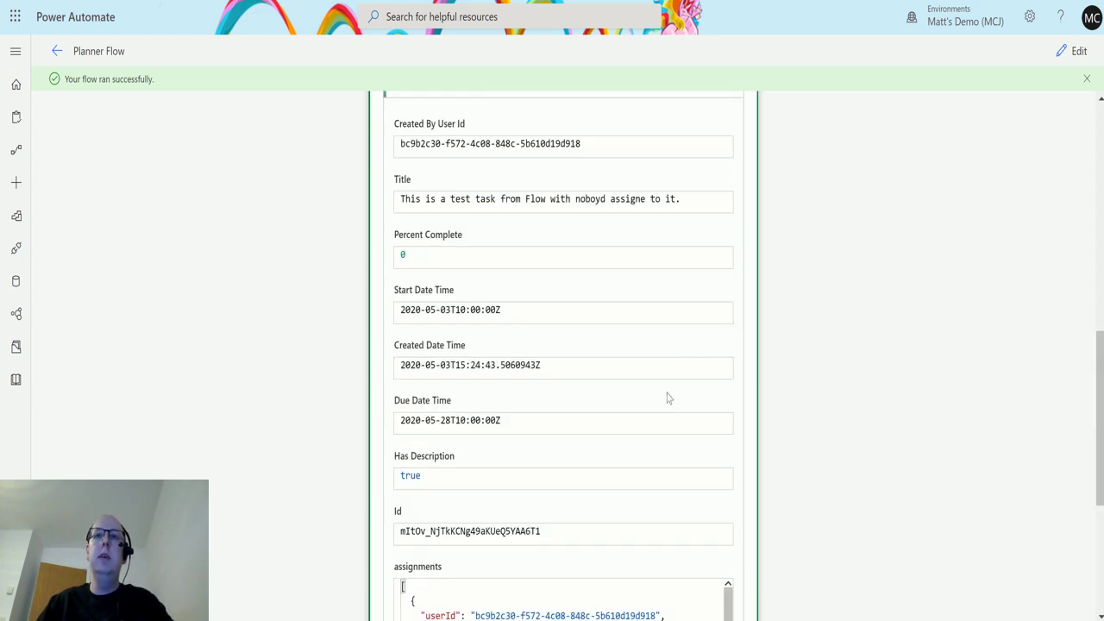
scroll(590, 255, up, 3)
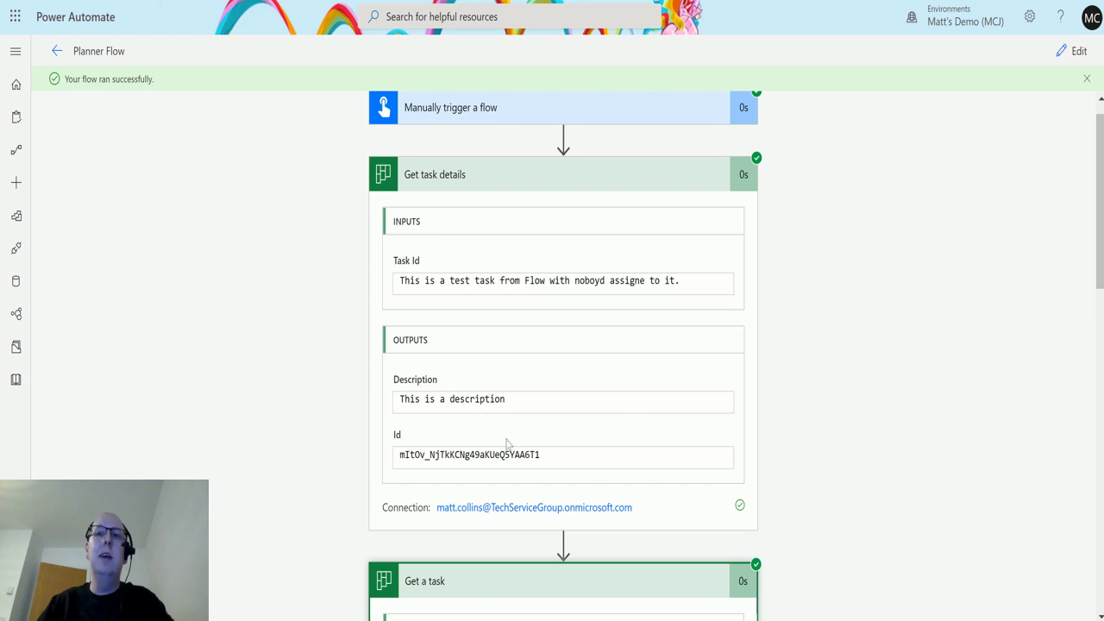
scroll(641, 360, down, 6)
scroll(685, 387, down, 3)
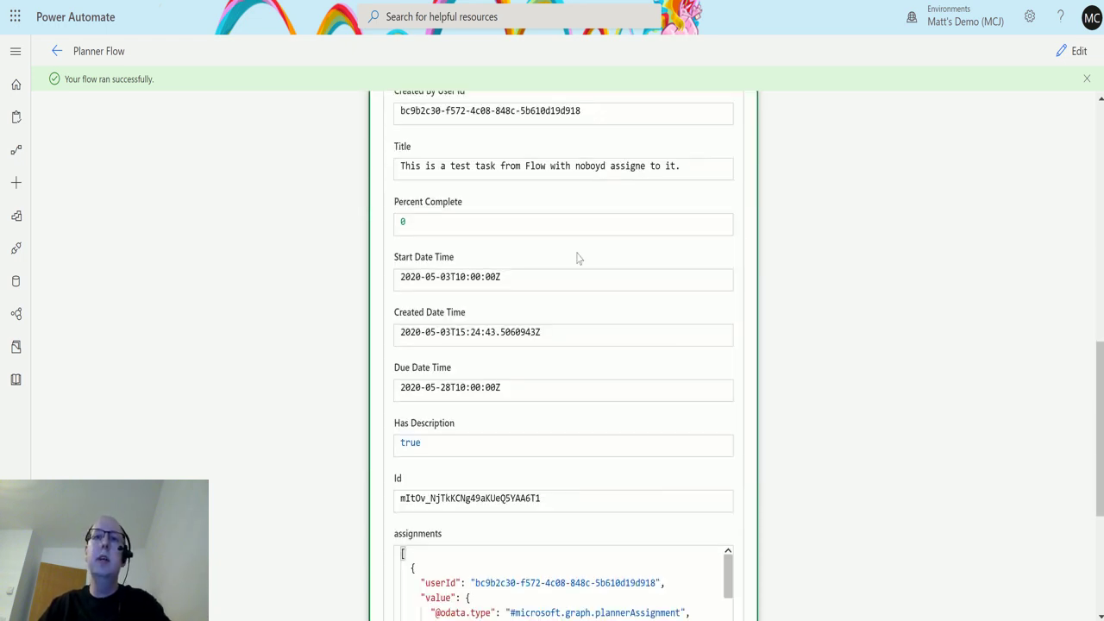
scroll(601, 493, up, 5)
scroll(794, 508, up, 5)
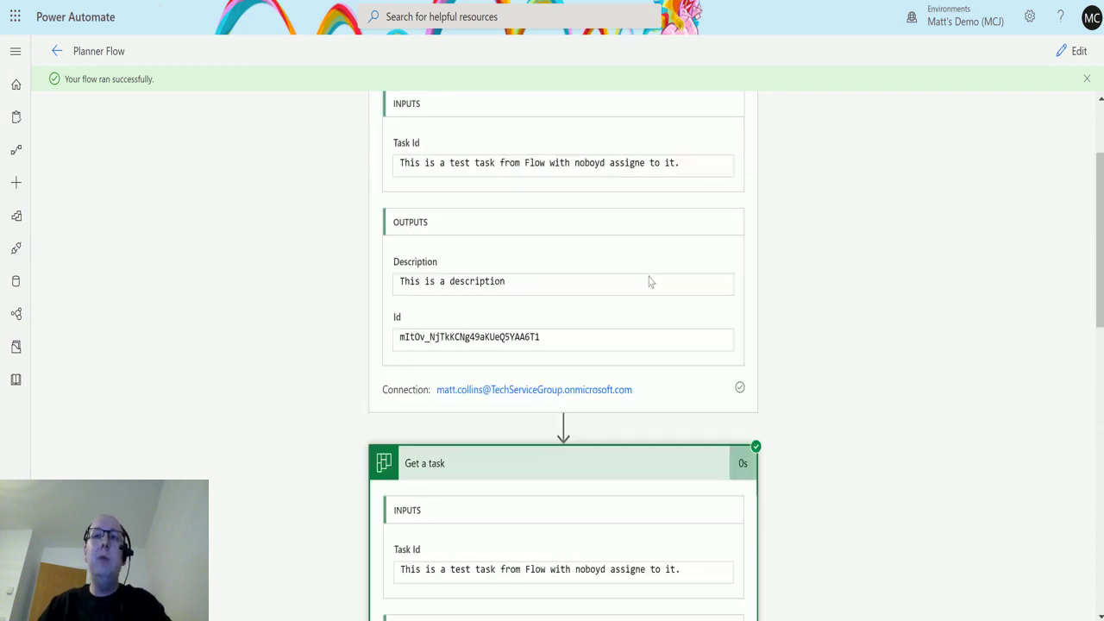
scroll(587, 444, down, 2)
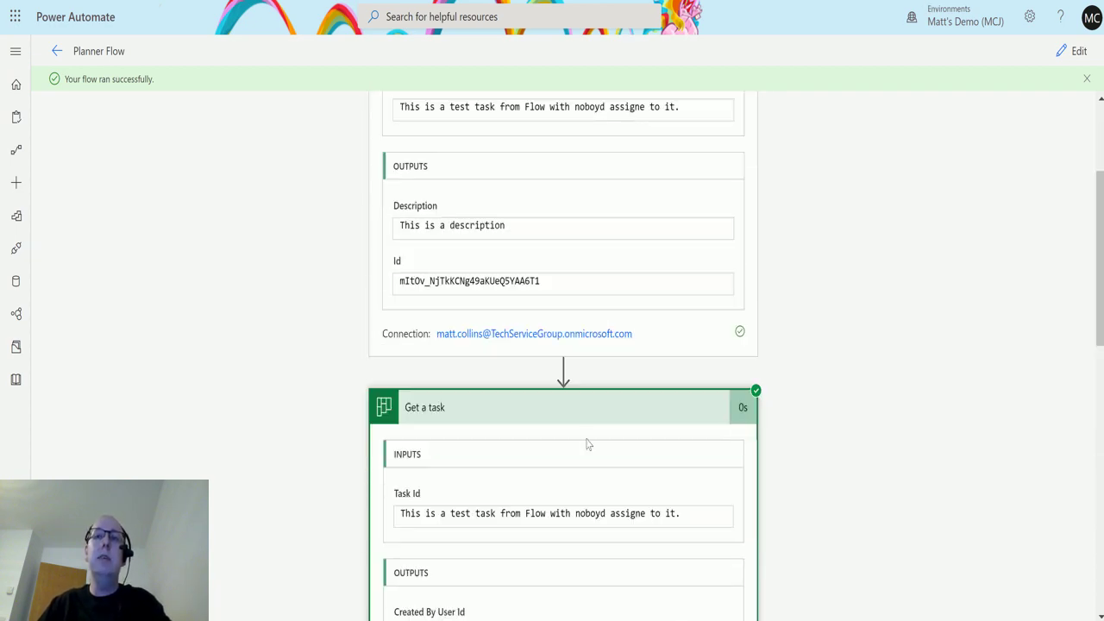
scroll(815, 414, down, 2)
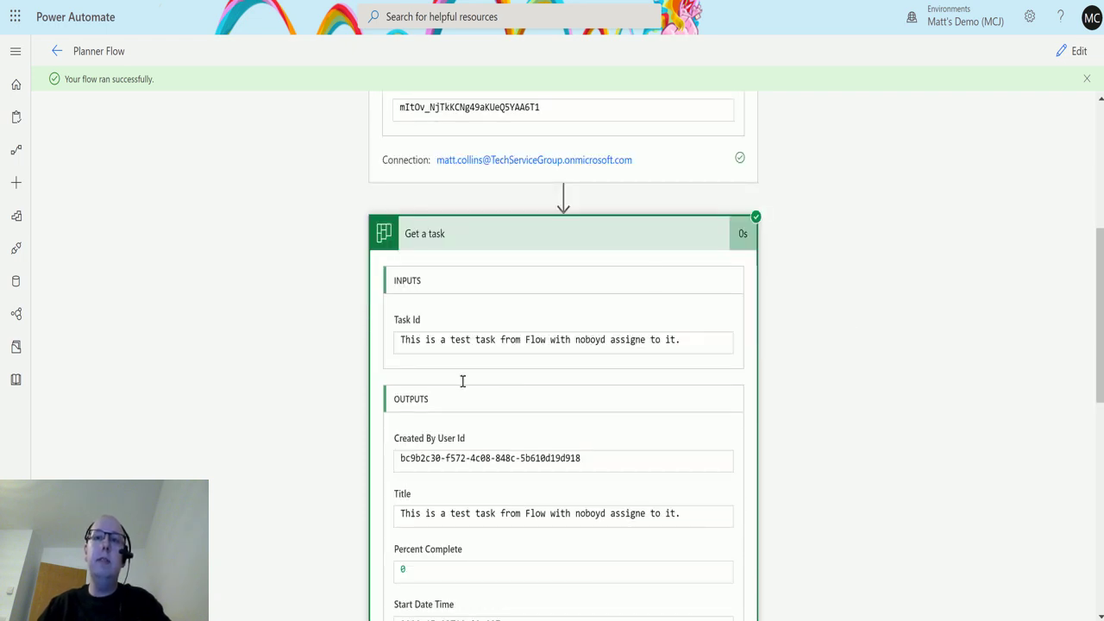
scroll(830, 285, down, 2)
scroll(815, 321, up, 7)
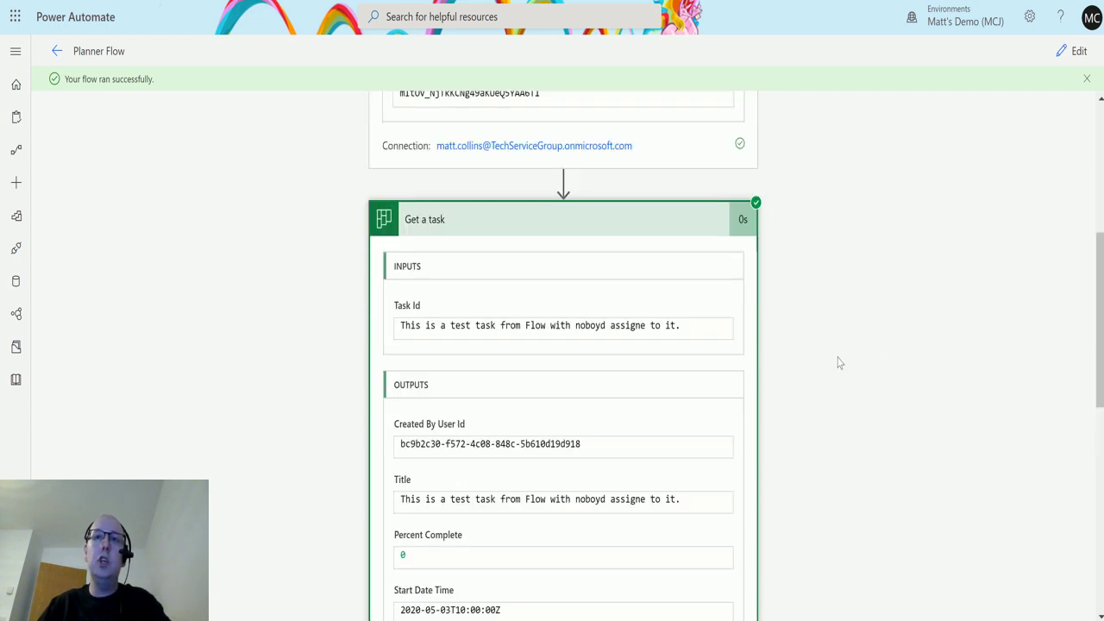
scroll(455, 287, up, 1)
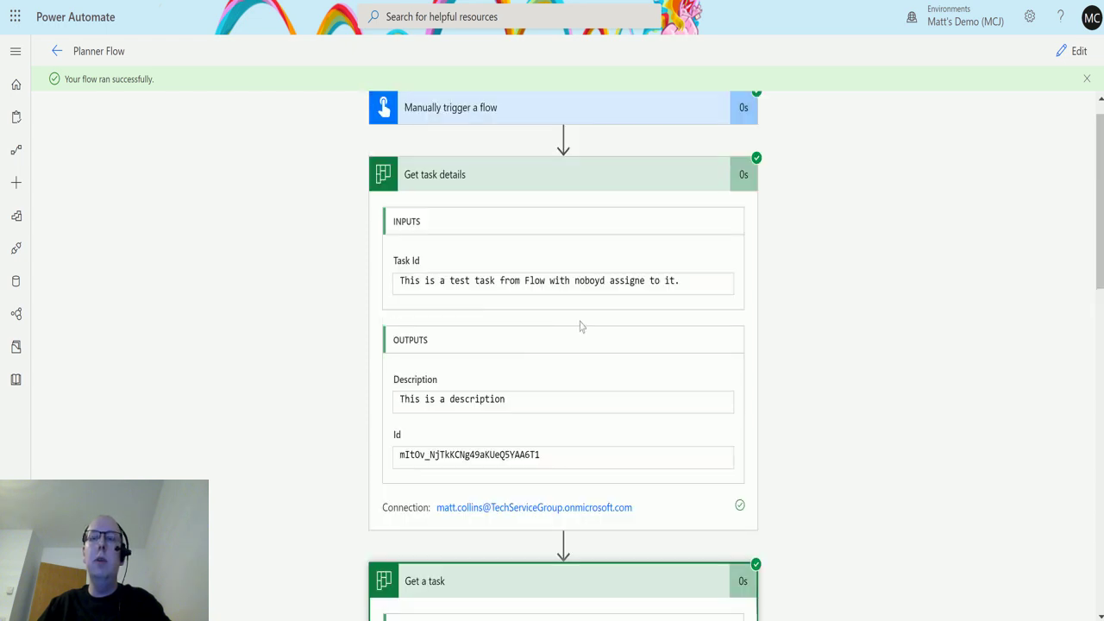